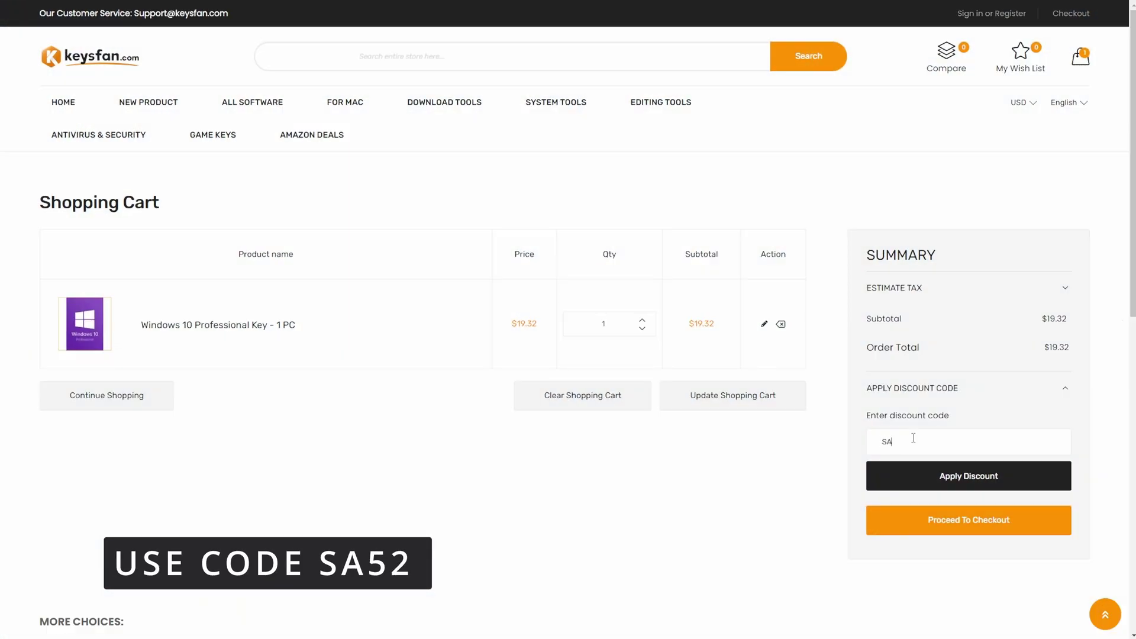
# Apply coupon SA52 and highlight the subtotal and 52% discount lines in the summary
pyautogui.click(940, 471)
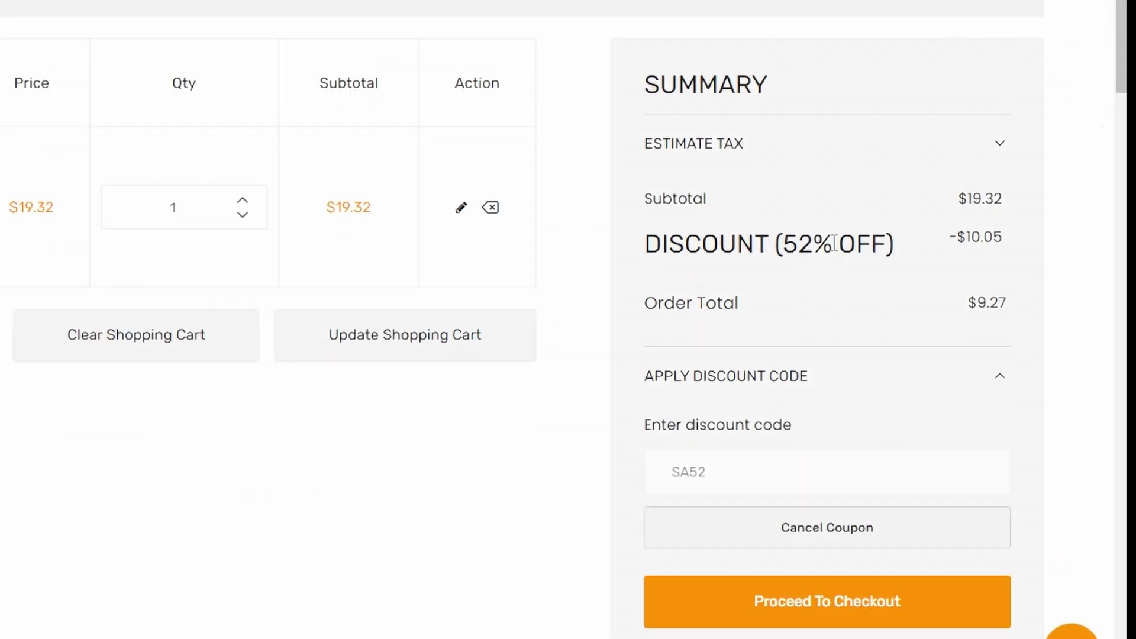
pyautogui.moveTo(682, 241); pyautogui.dragTo(647, 258)
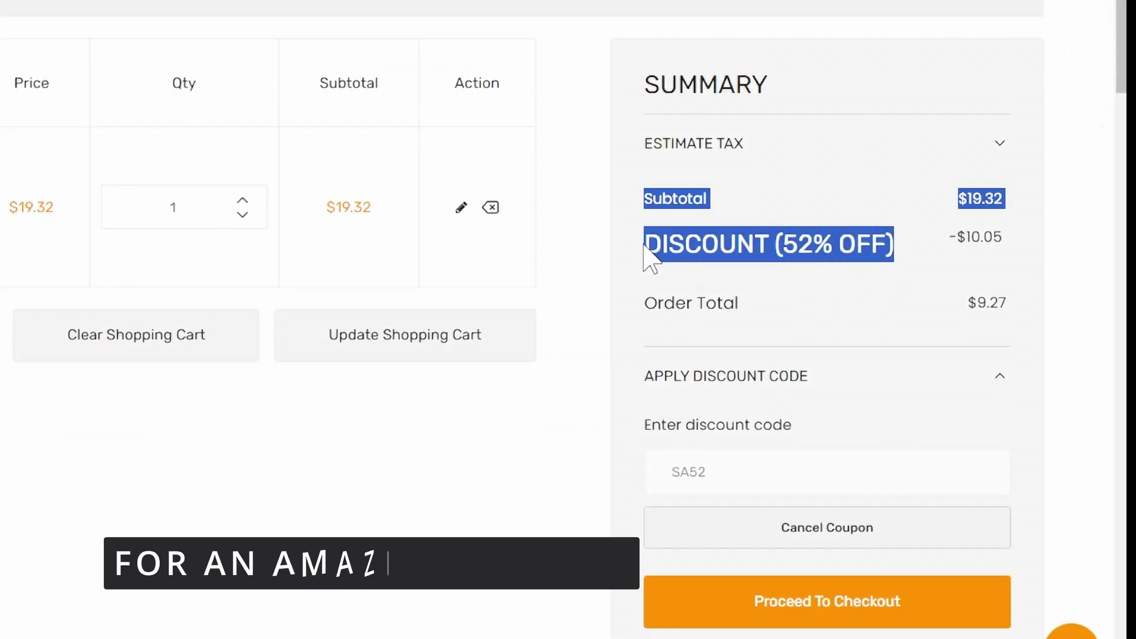
pyautogui.click(727, 286)
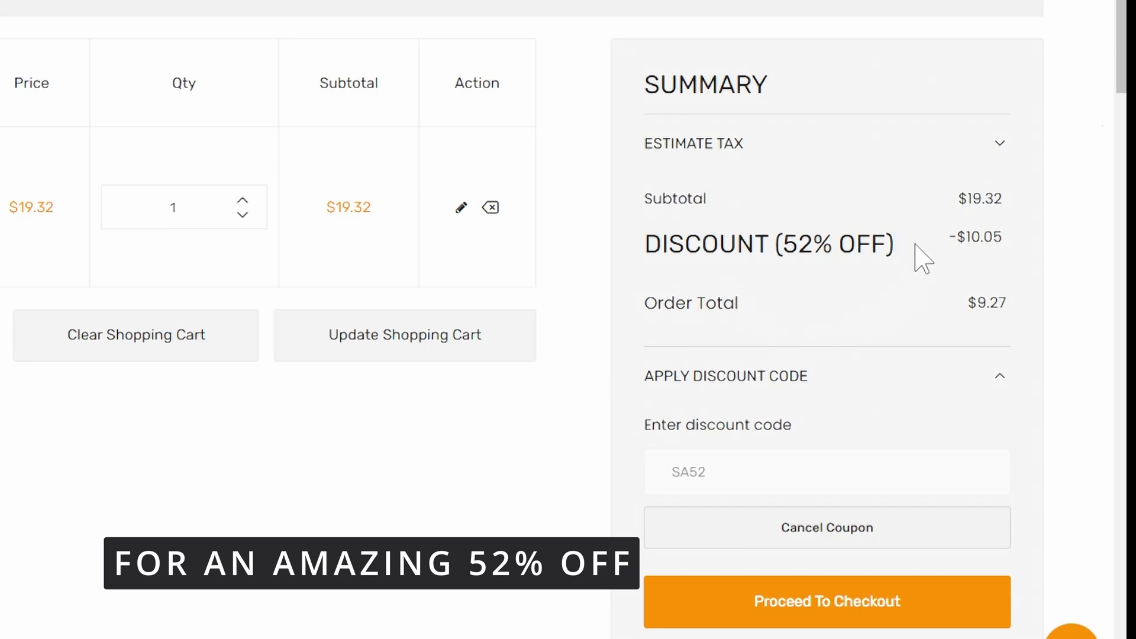
pyautogui.scroll(-3, 573, 524)
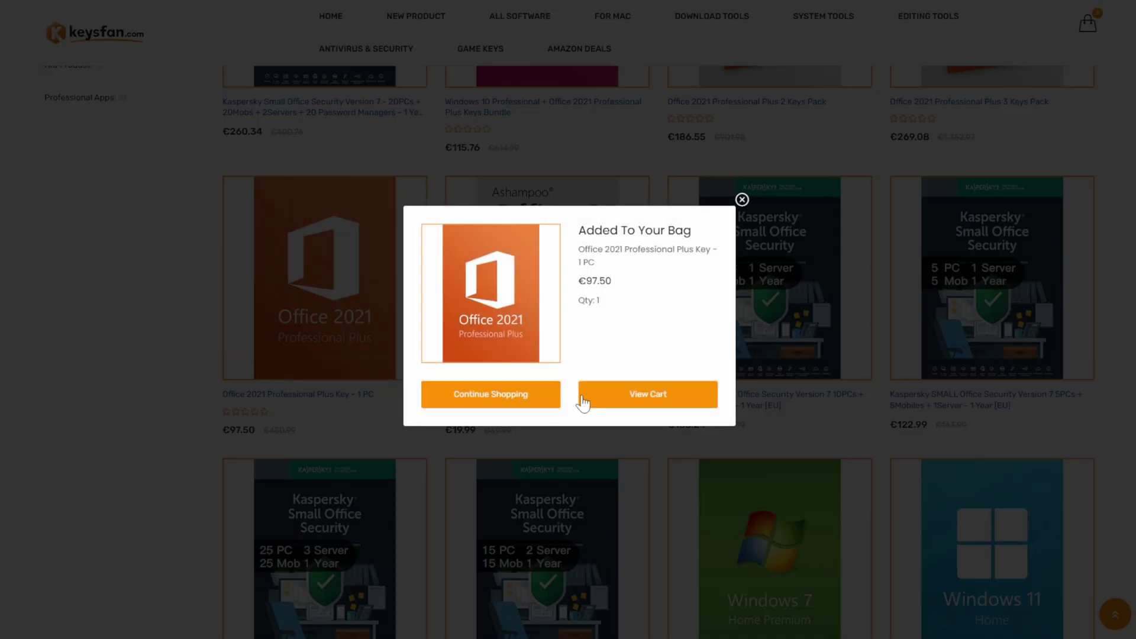
# In the cart, apply coupon sa62 to the Office 2021 key and highlight the discounted totals
pyautogui.click(618, 403)
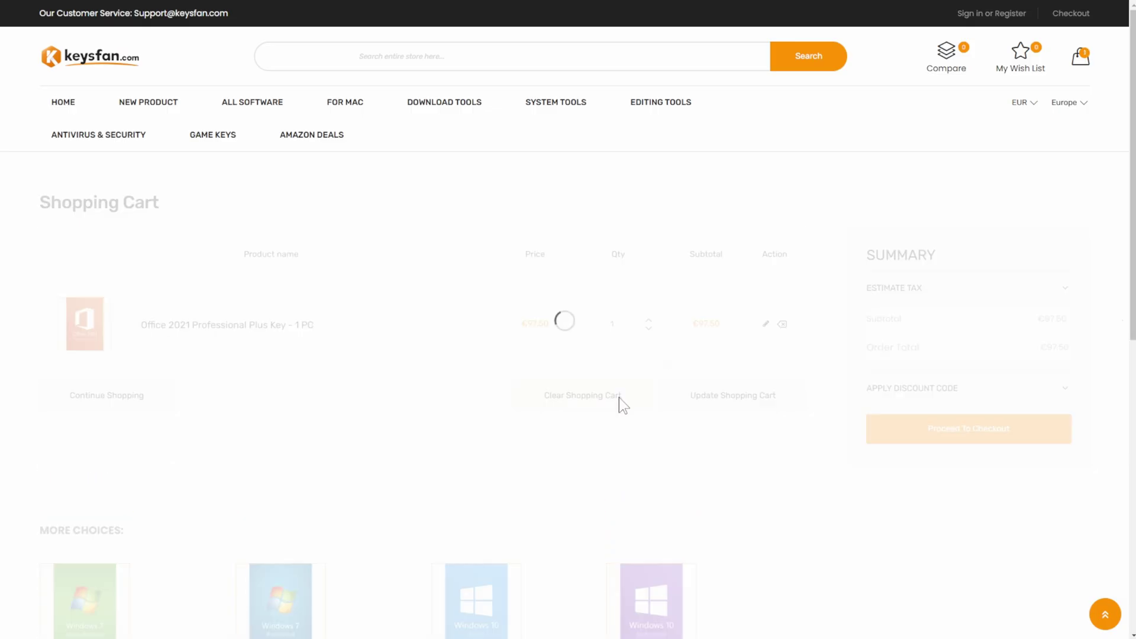
pyautogui.click(919, 392)
pyautogui.write('sa')
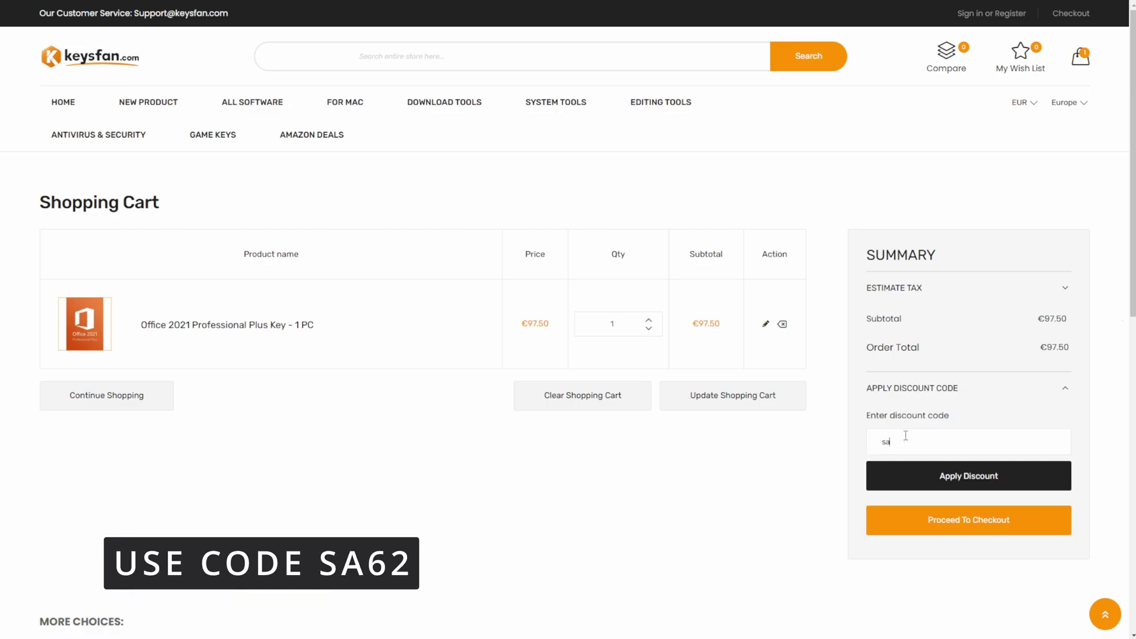
pyautogui.write('62')
pyautogui.click(920, 476)
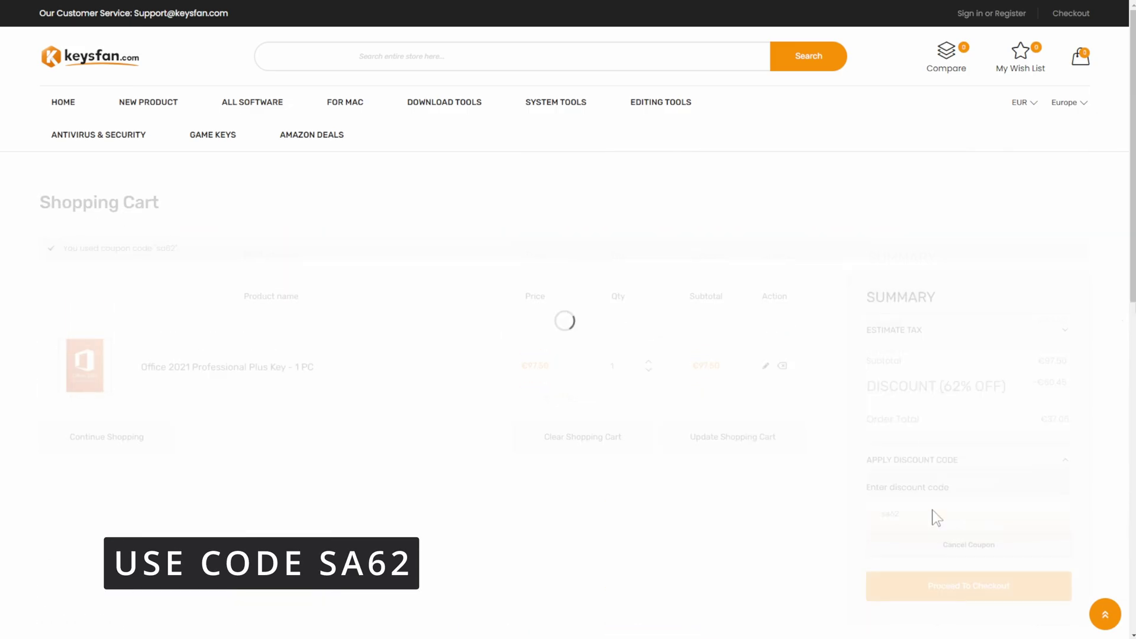
pyautogui.moveTo(1070, 426); pyautogui.dragTo(871, 374)
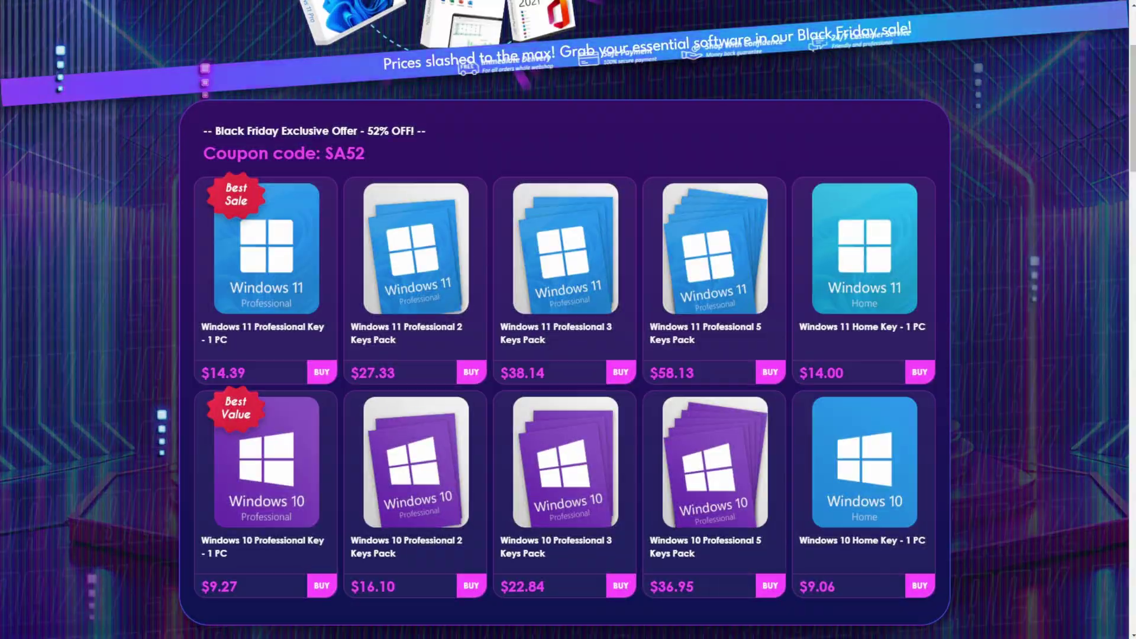
pyautogui.scroll(-1, 569, 355)
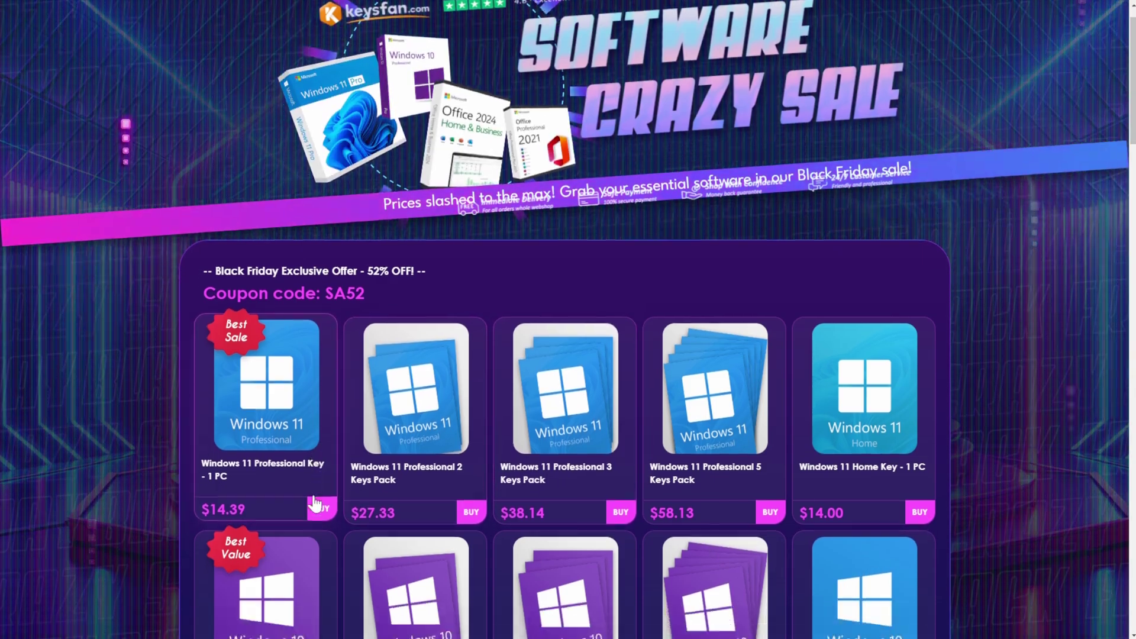
pyautogui.scroll(-2, 302, 526)
pyautogui.scroll(2, 306, 525)
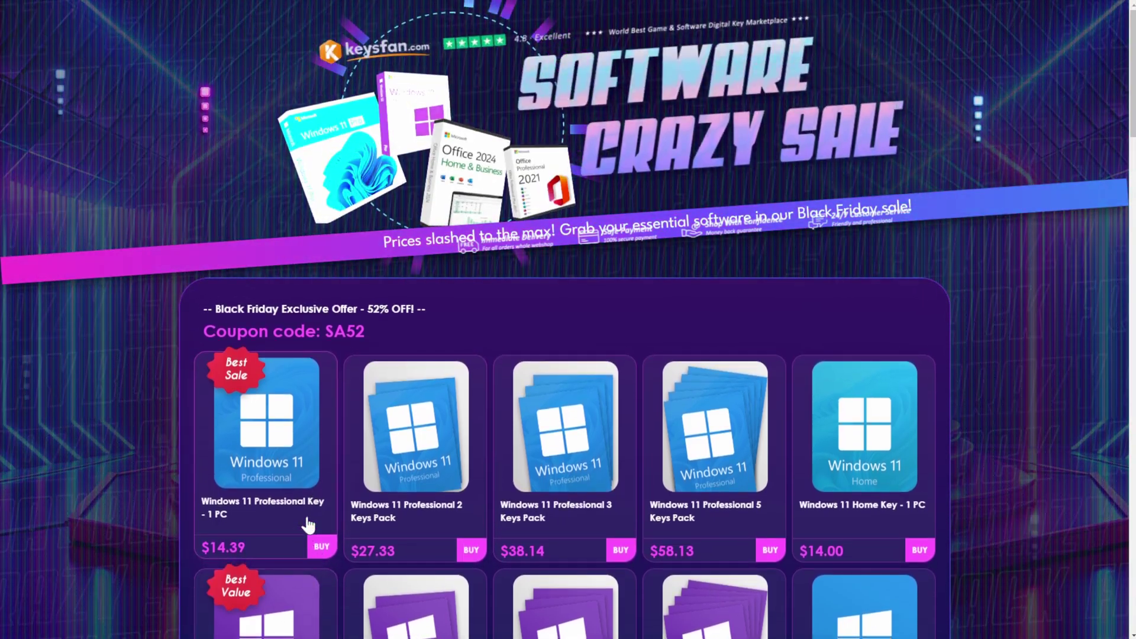
pyautogui.scroll(-3, 317, 539)
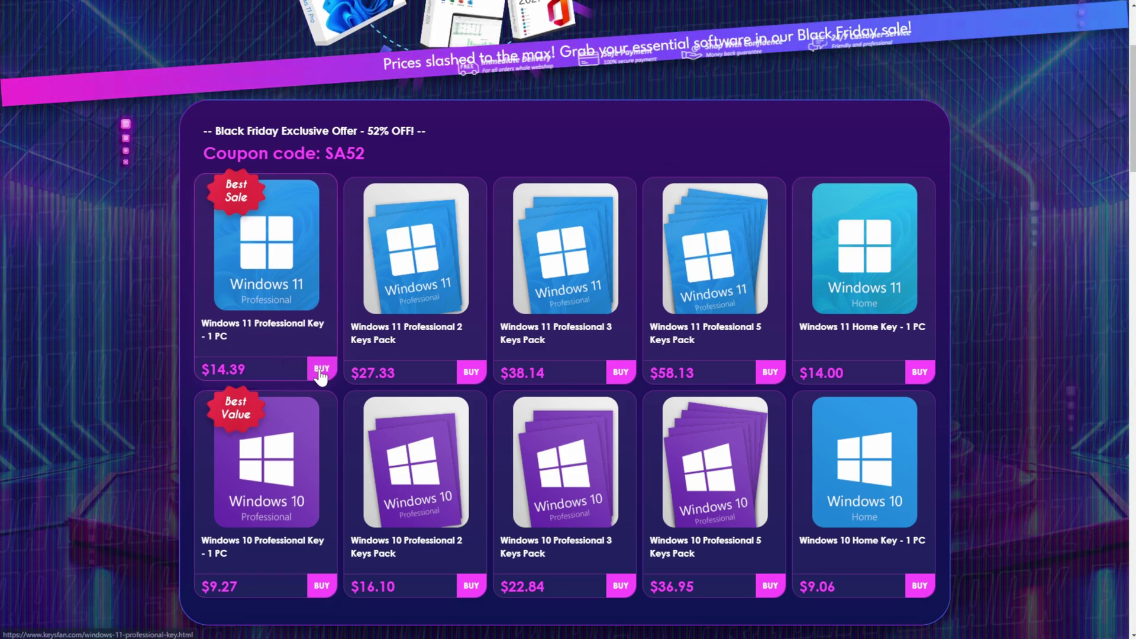
# Open the Windows 11 Professional Key - 1 PC product page from the deals page
pyautogui.click(318, 375)
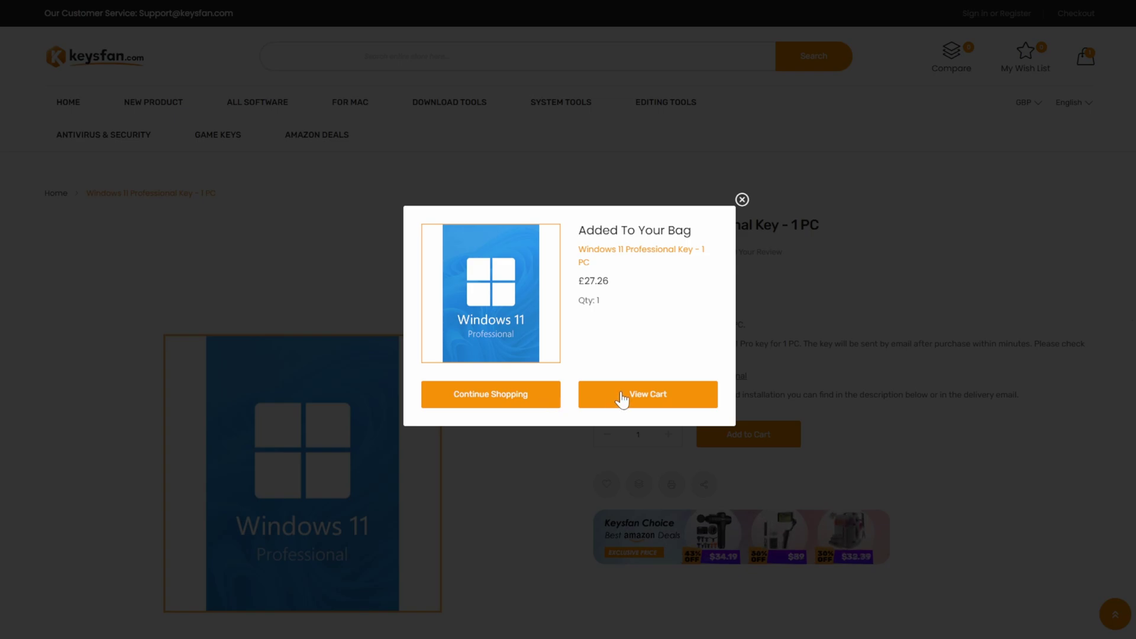
# Show the discount code entry in the cart, then highlight the £11.11 total and Windows 11 product name
pyautogui.click(621, 398)
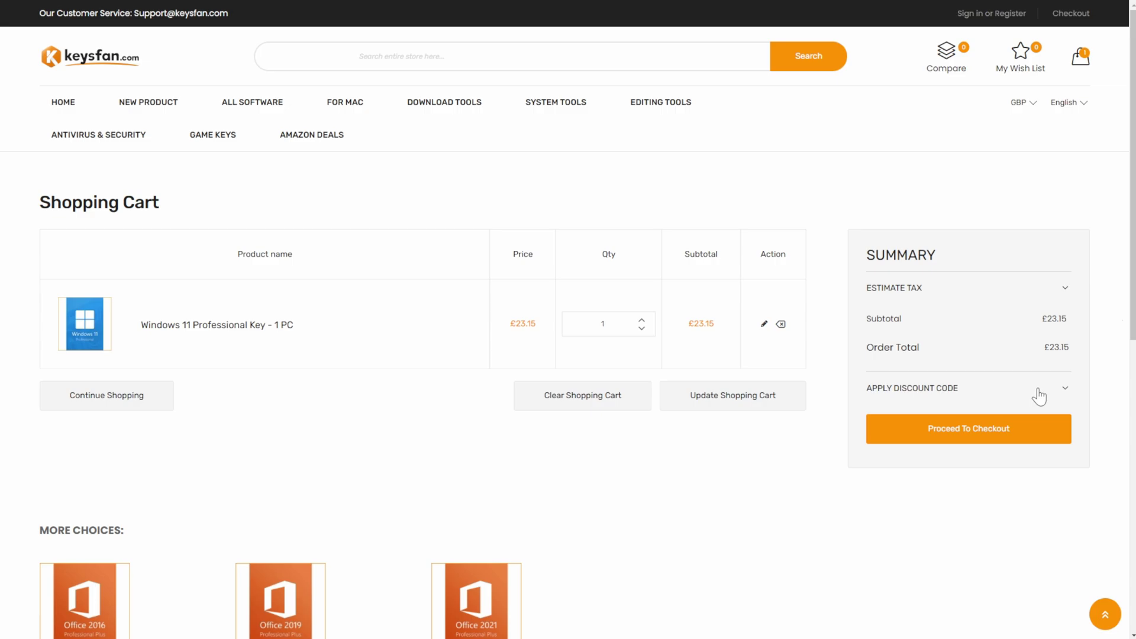
pyautogui.click(1040, 396)
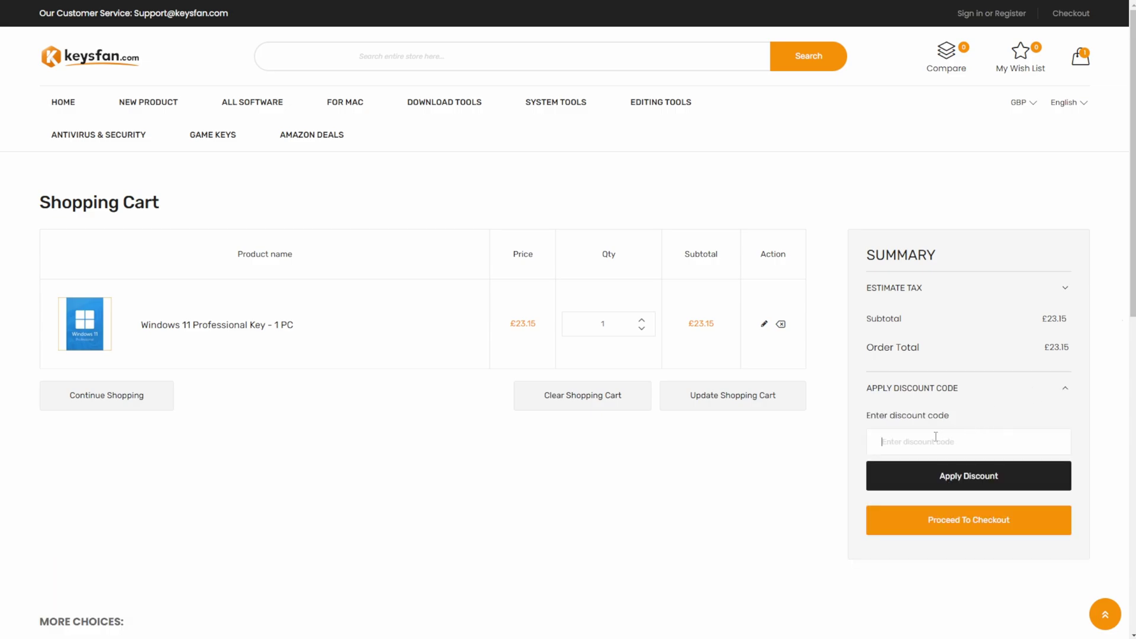
pyautogui.write('SA52')
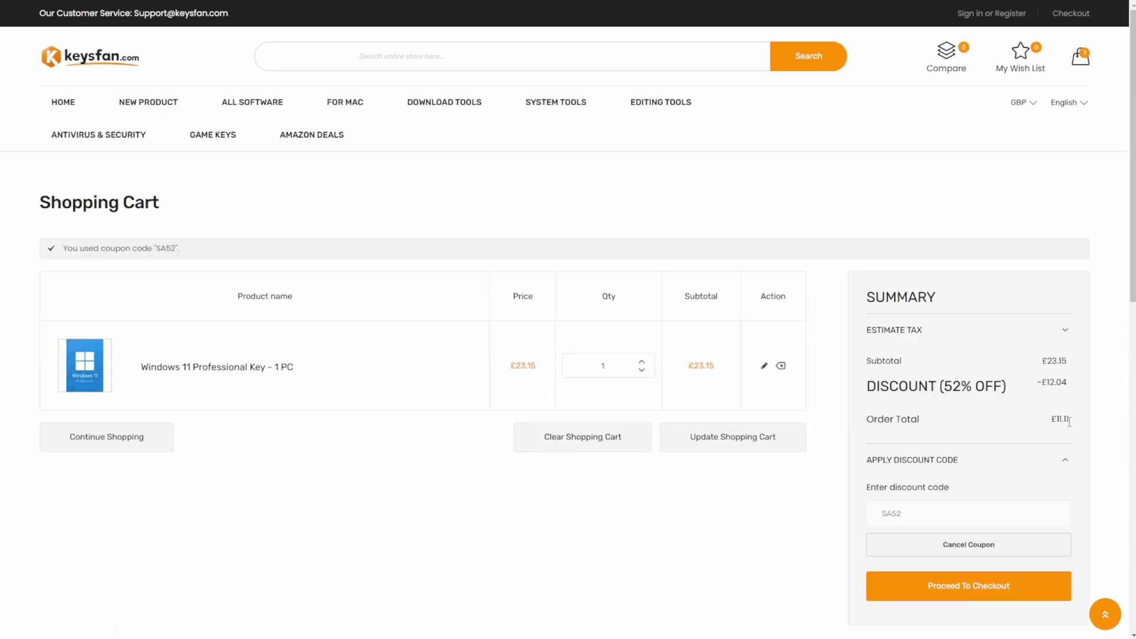
pyautogui.doubleClick(1068, 419)
pyautogui.click(228, 377)
pyautogui.tripleClick(149, 375)
pyautogui.click(240, 454)
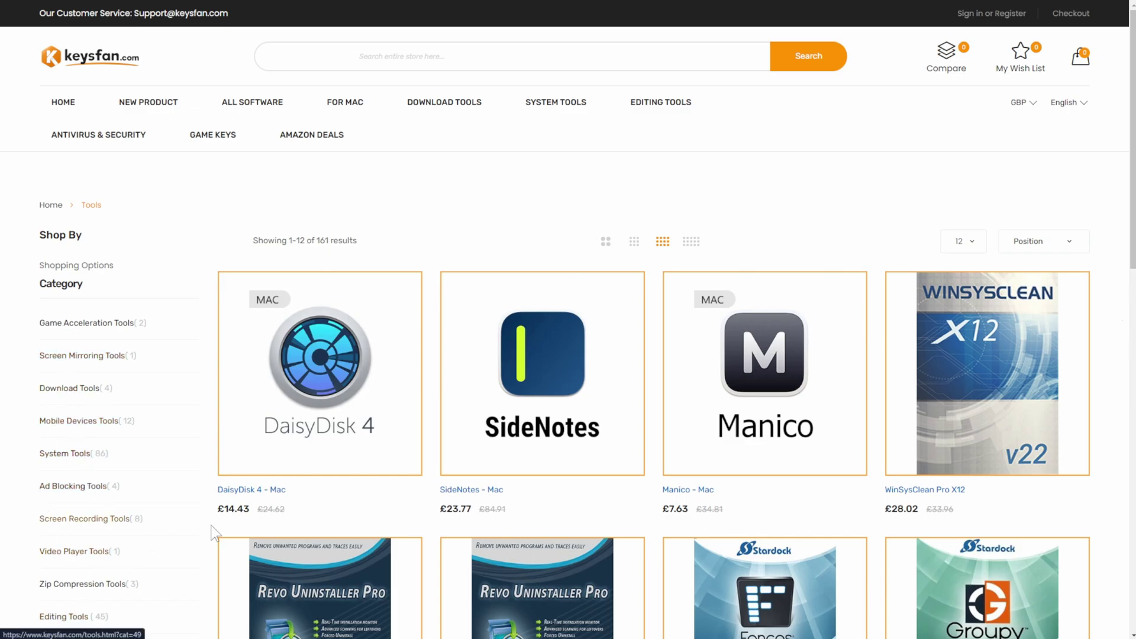
pyautogui.scroll(-3, 104, 567)
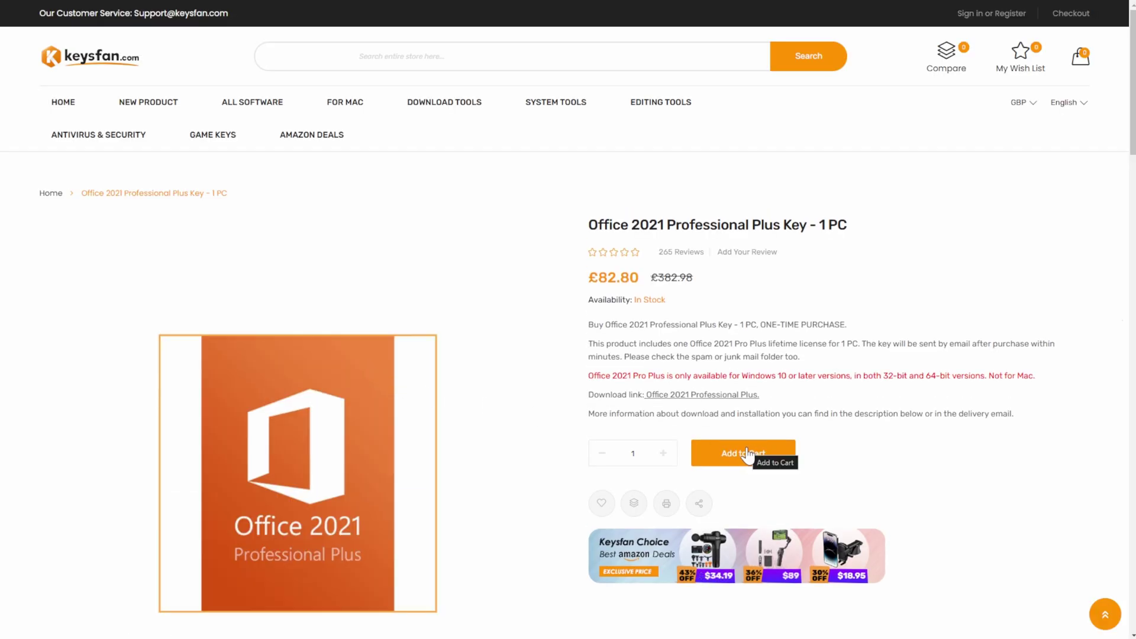
# Add the Office 2021 Professional Plus key to the cart and apply coupon sa62
pyautogui.click(744, 455)
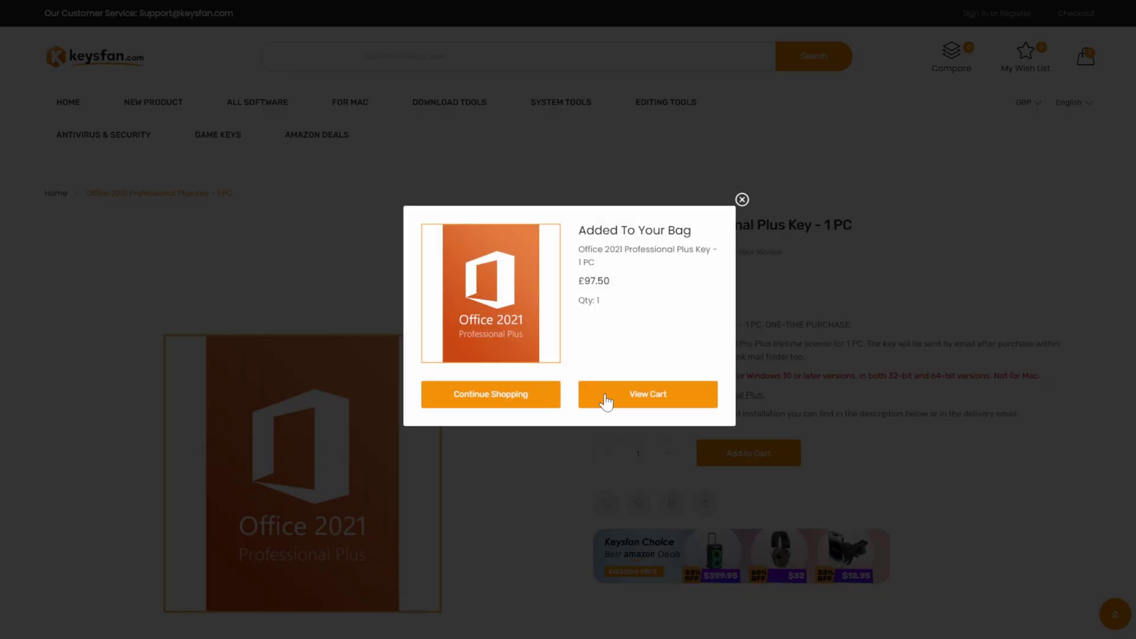
pyautogui.click(606, 401)
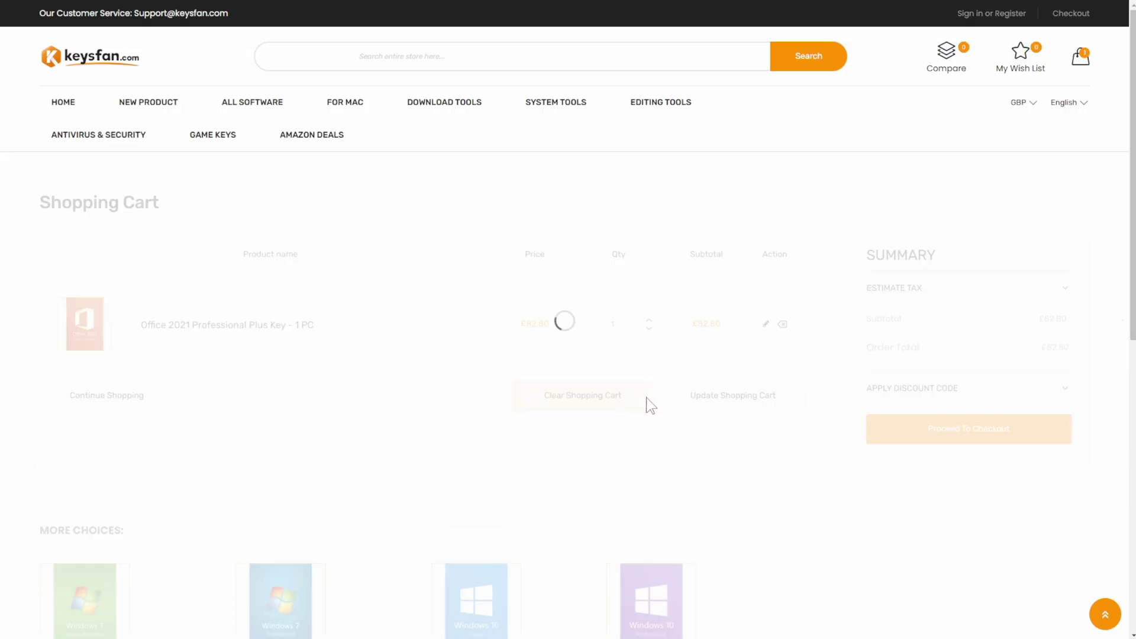
pyautogui.click(916, 390)
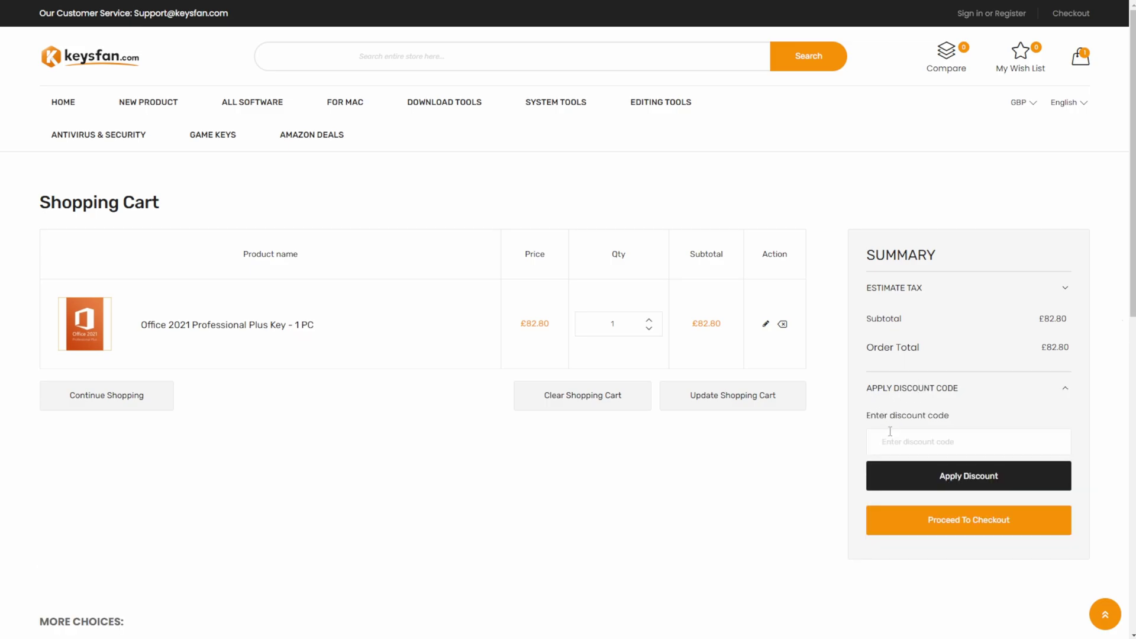
pyautogui.write('sa62')
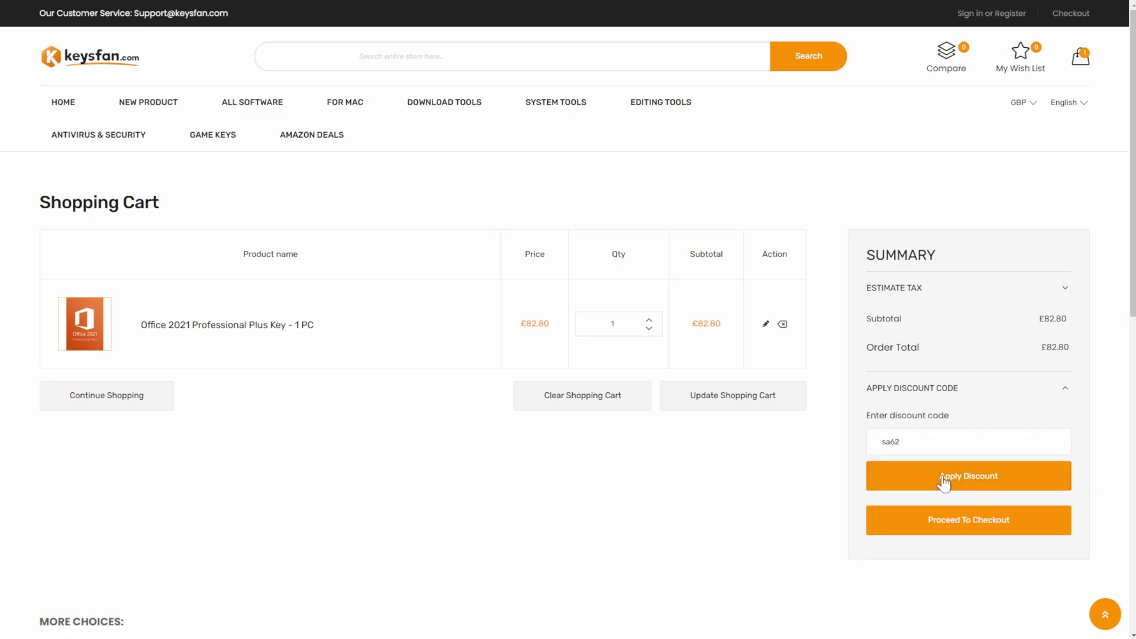
pyautogui.click(942, 478)
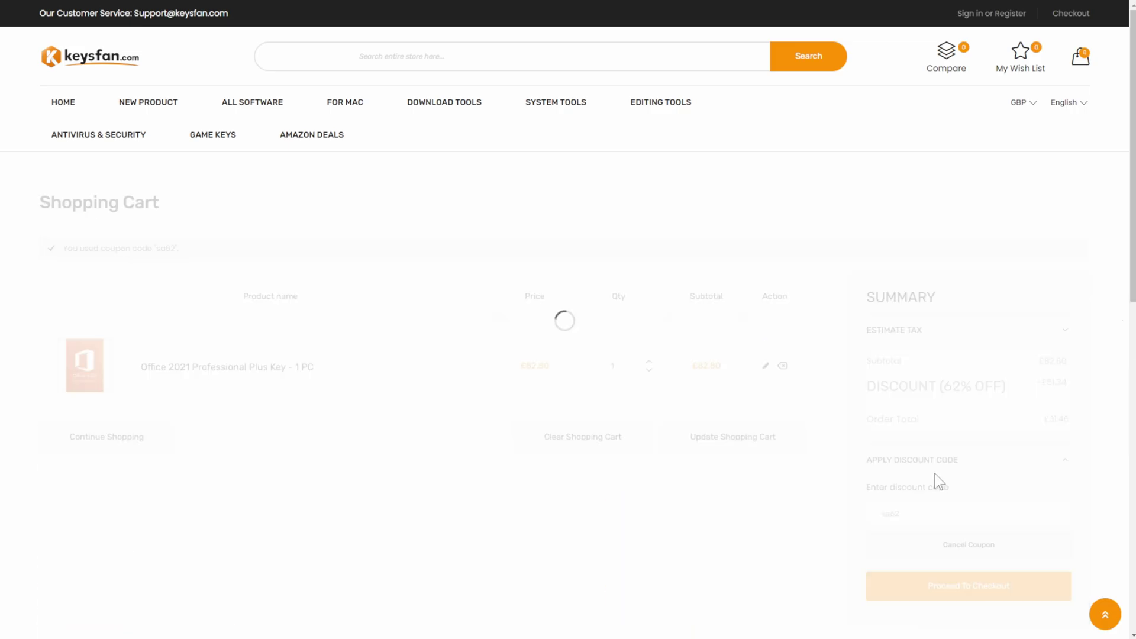
# Highlight the subtotal, 62% discount and the Office 2021 Professional Plus Key - 1 PC name
pyautogui.moveTo(1038, 389); pyautogui.dragTo(861, 398)
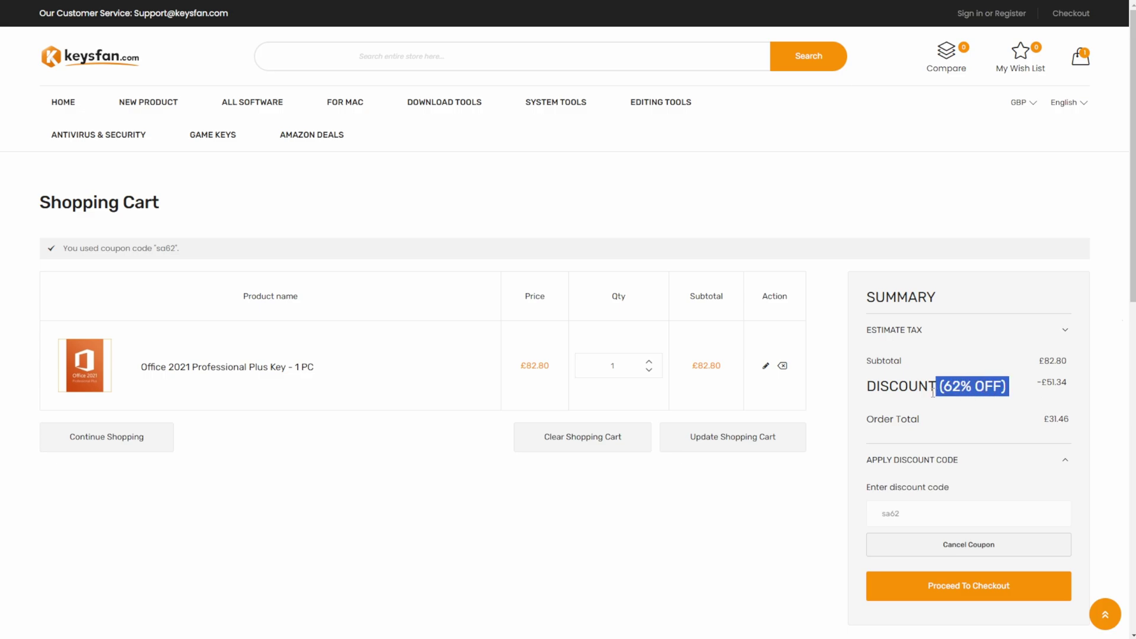
pyautogui.click(1048, 431)
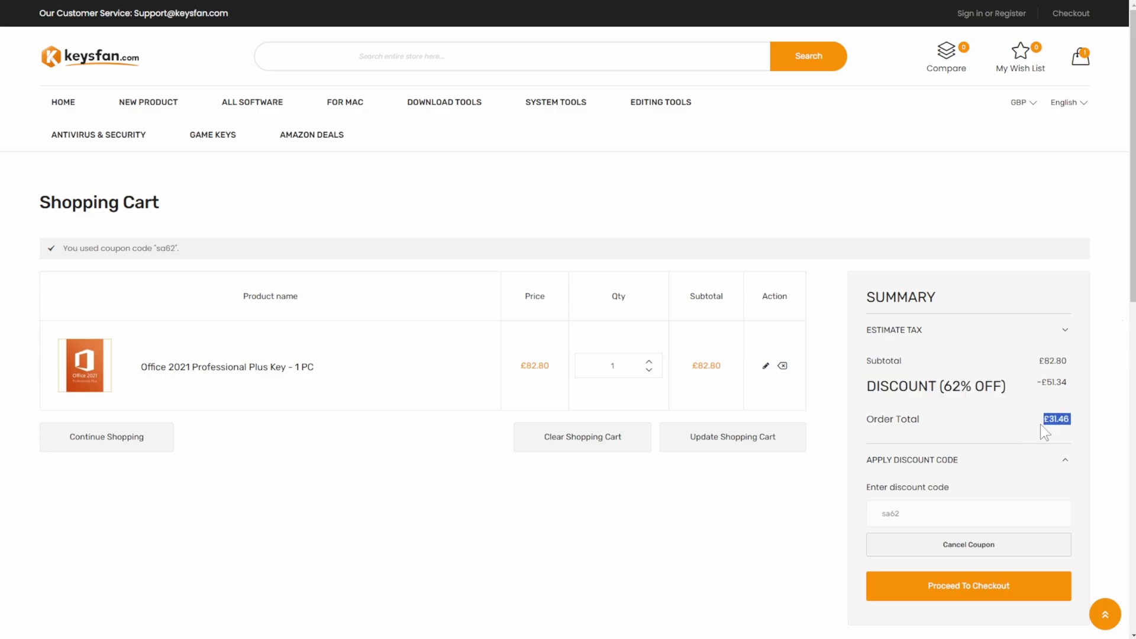
pyautogui.click(190, 376)
pyautogui.tripleClick(143, 377)
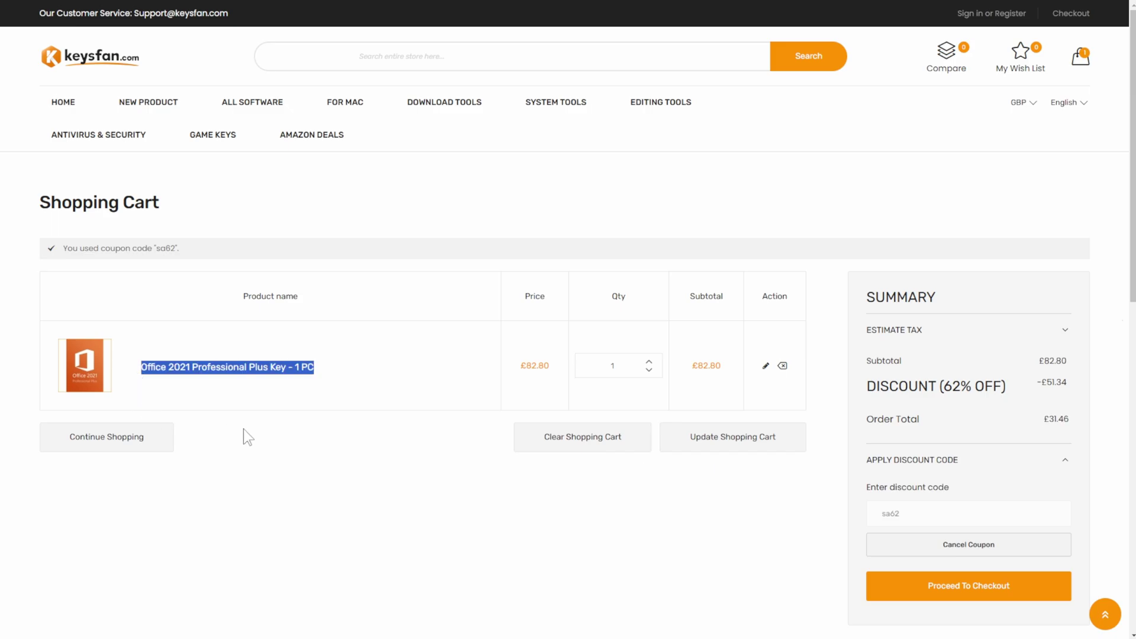